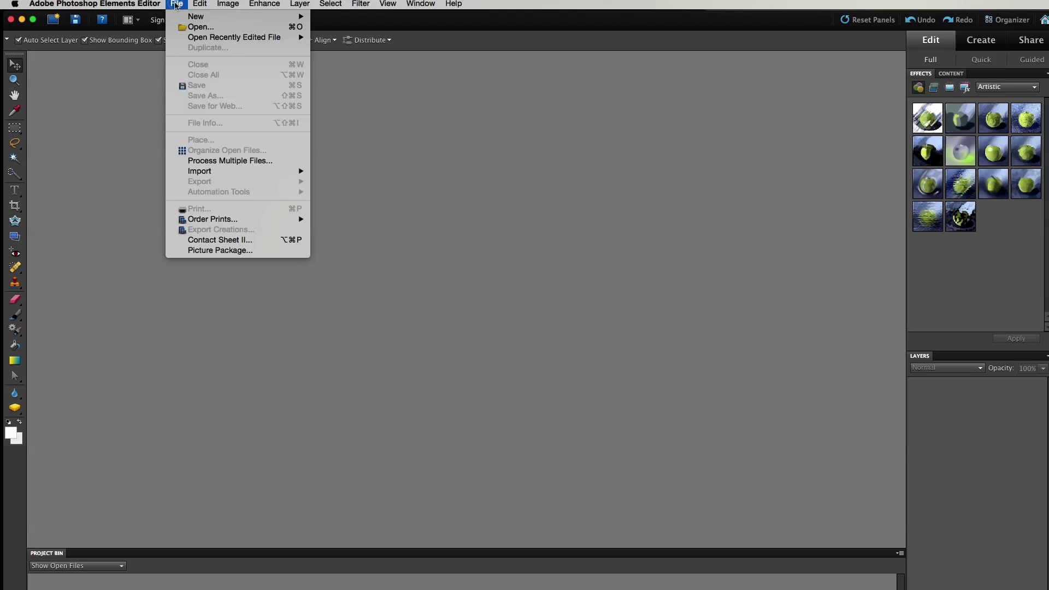
Step: Open colorful_balloons_small.jpg from Desktop > ZAPP > ZAPP Testing Pictures and bring up Canvas Size
left_click(198, 28)
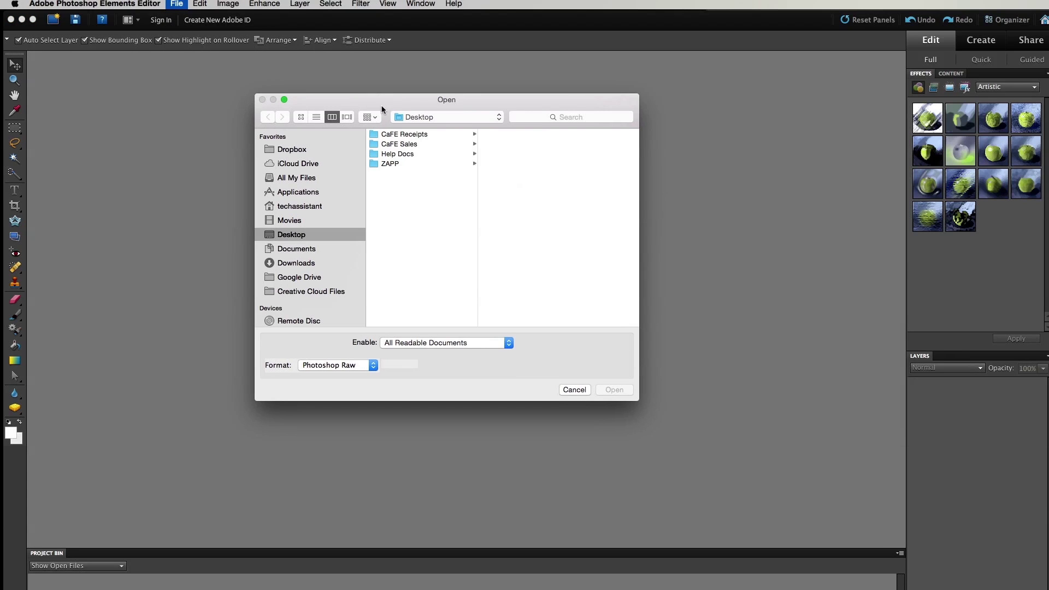
left_click(390, 164)
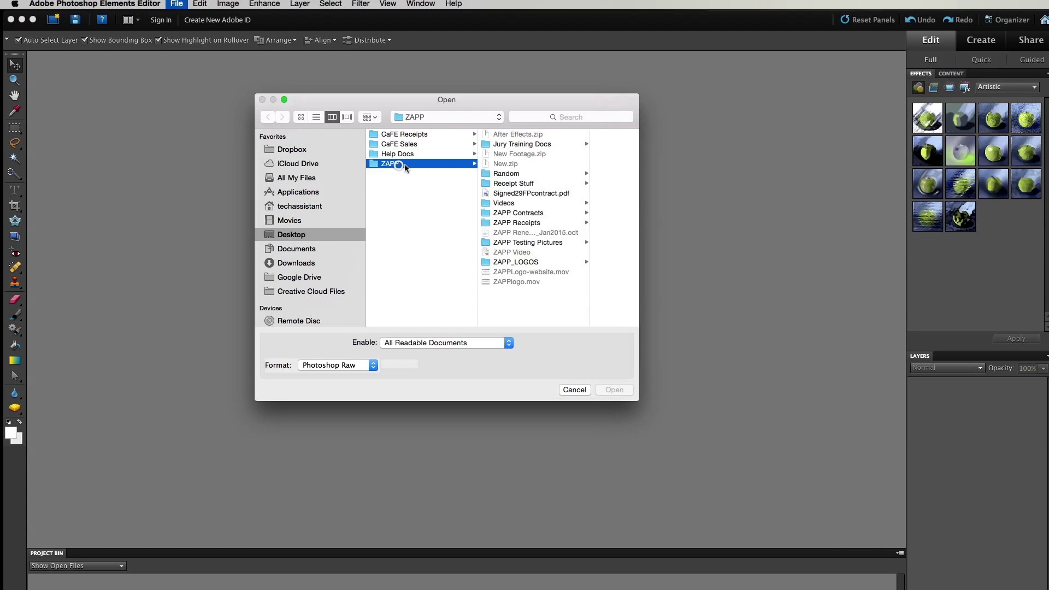
left_click(534, 243)
left_click(581, 202)
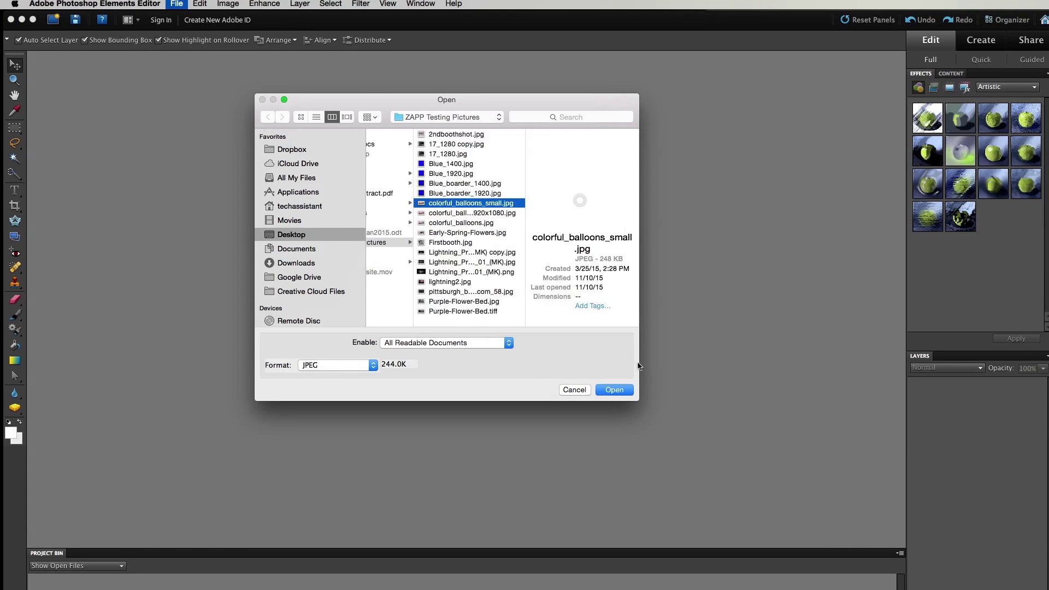
left_click(614, 390)
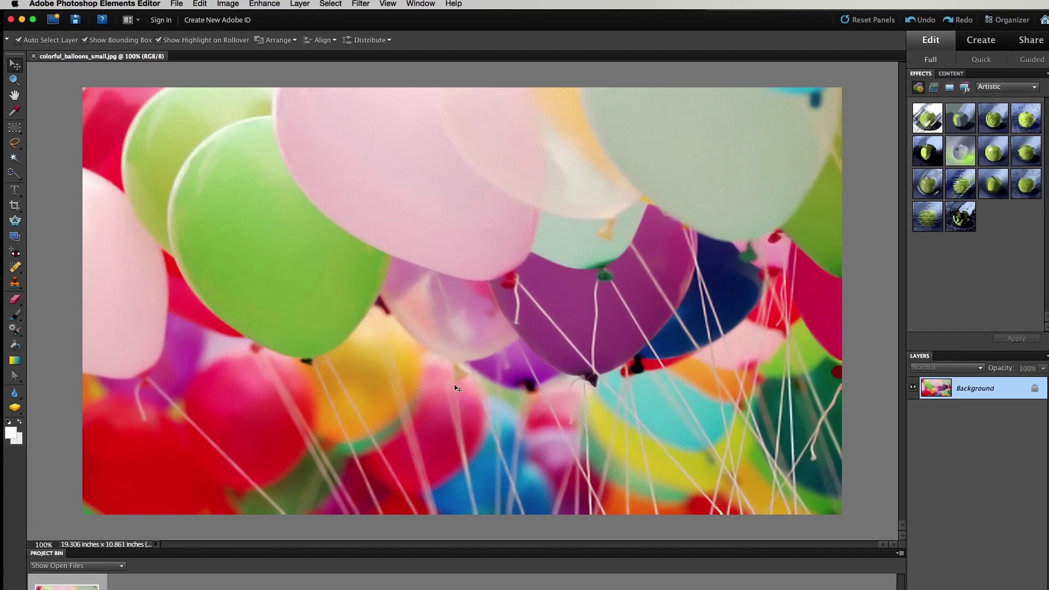
left_click(229, 4)
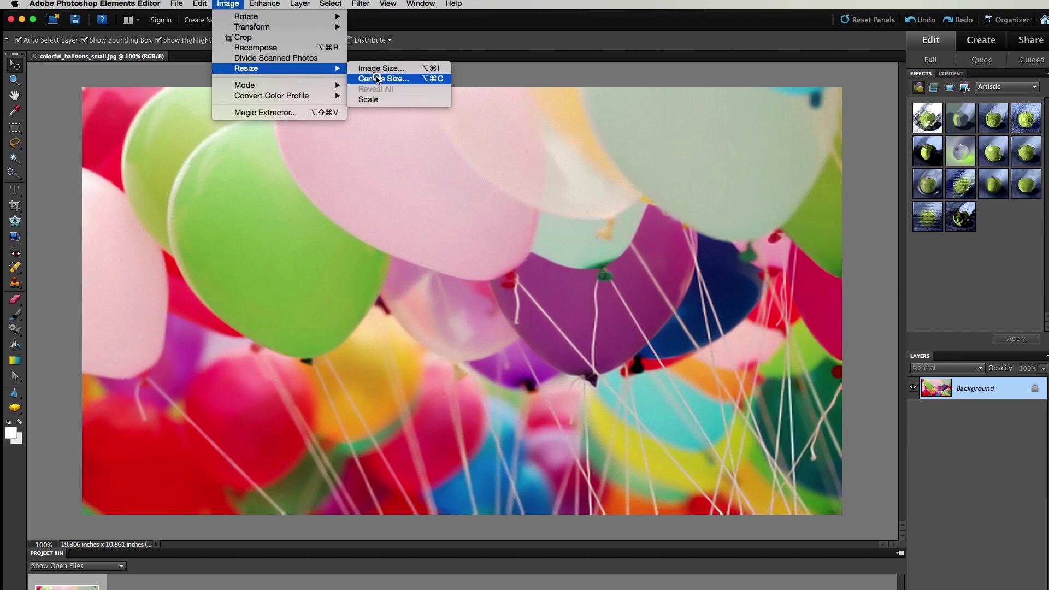
mouse_move(246, 68)
left_click(377, 79)
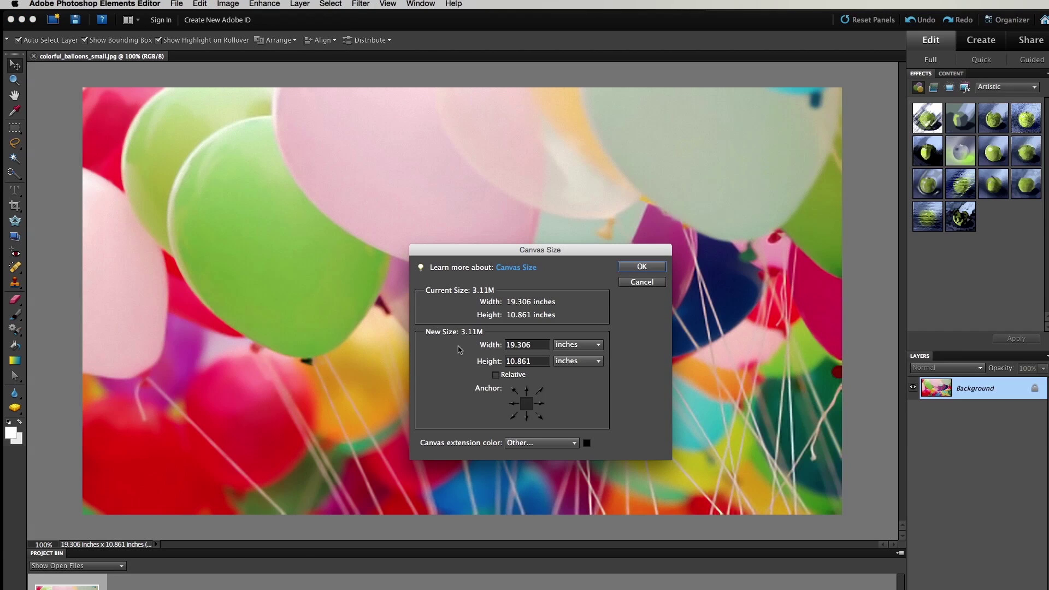
Step: Resize the canvas to 1400 × 1400 pixels with a black extension colour
left_click(596, 345)
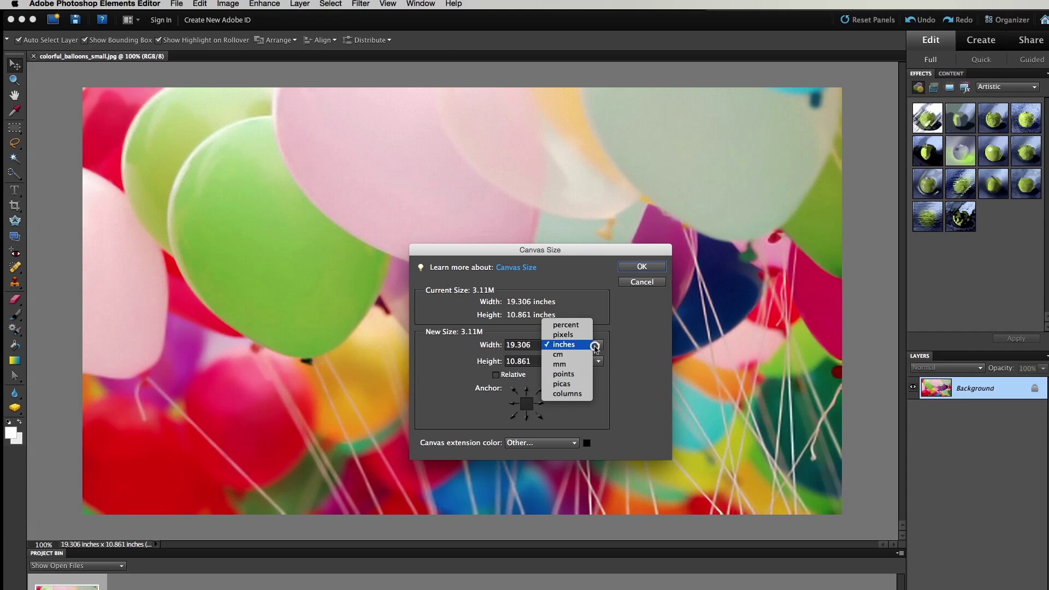
left_click(563, 335)
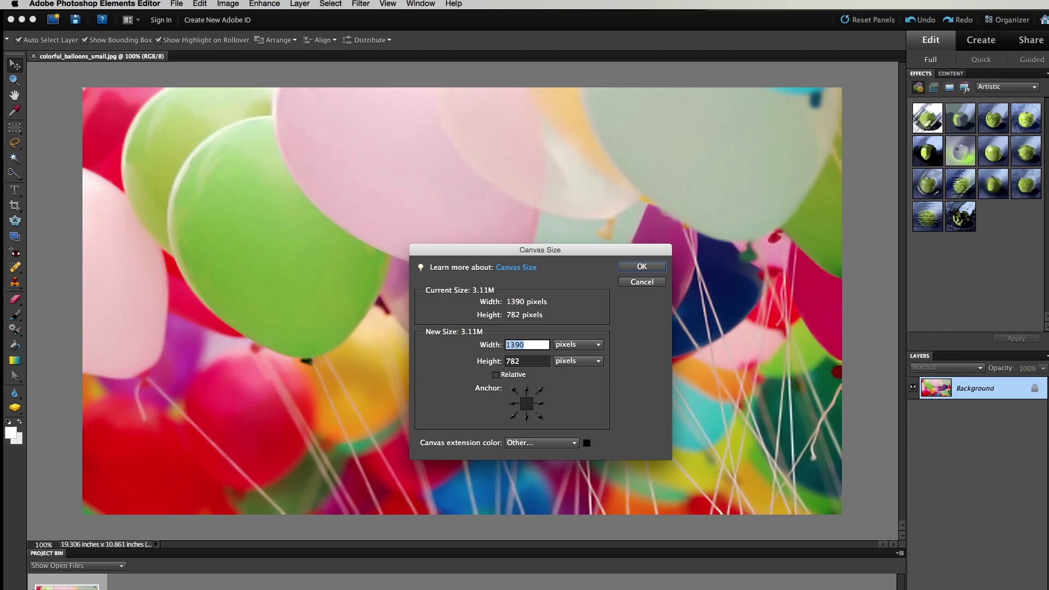
type("1400")
key("Tab")
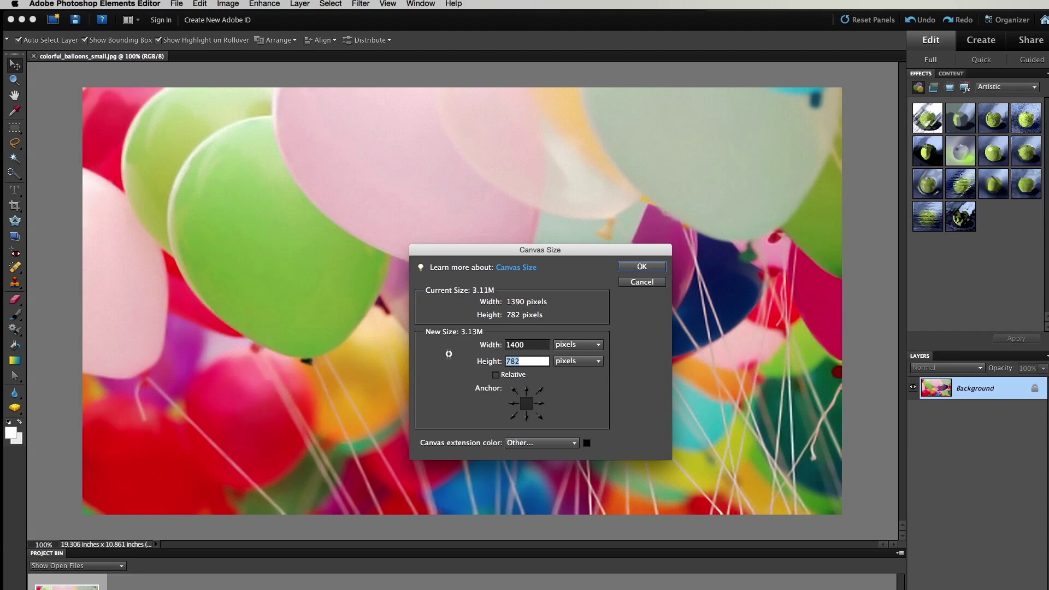
type("1400")
left_click(587, 443)
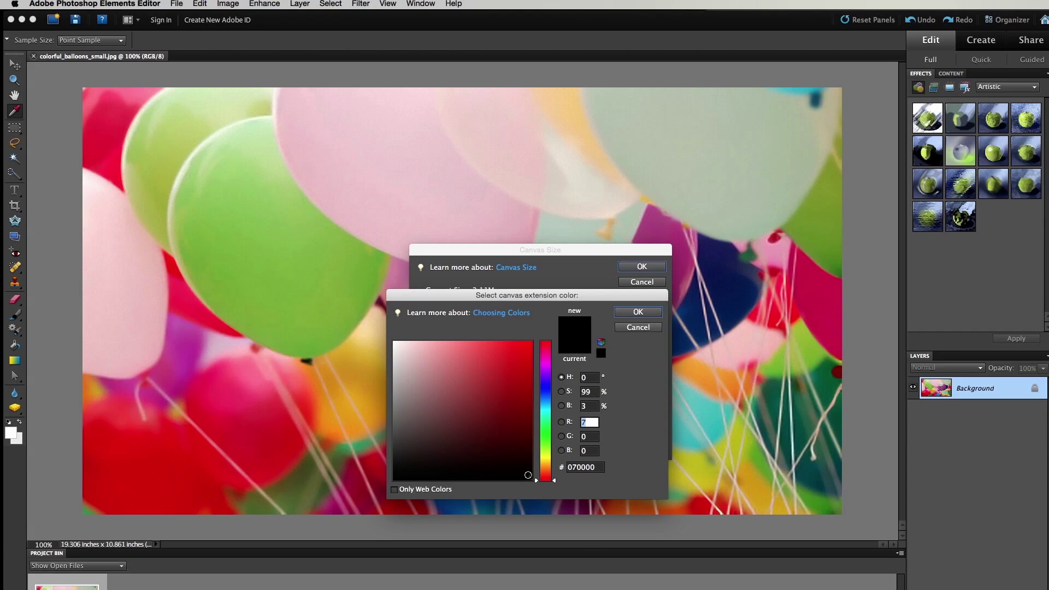
left_click(528, 477)
left_click(637, 316)
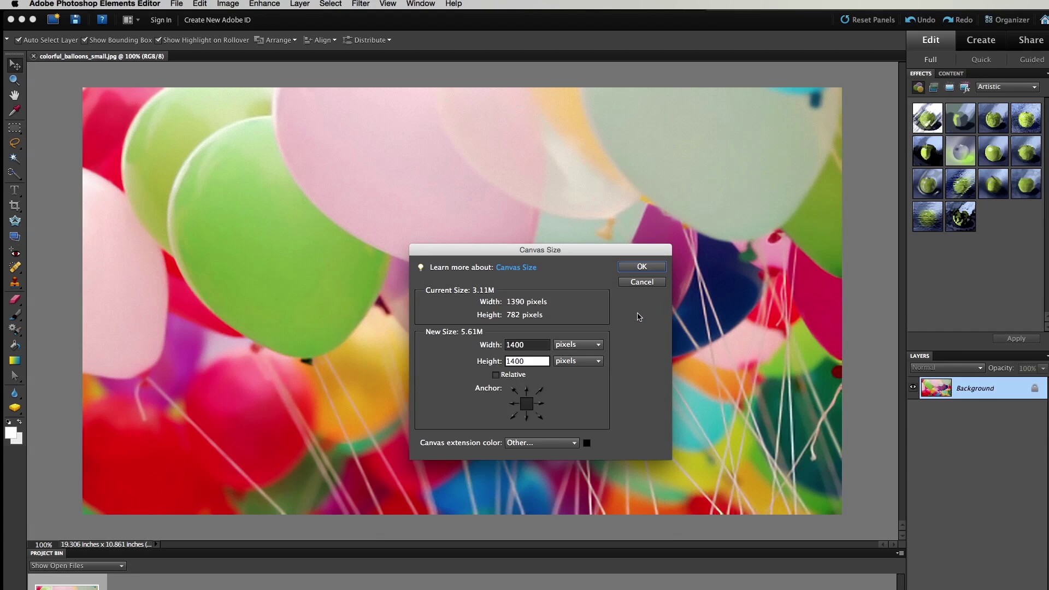
left_click(643, 266)
key("Return")
key("super+minus")
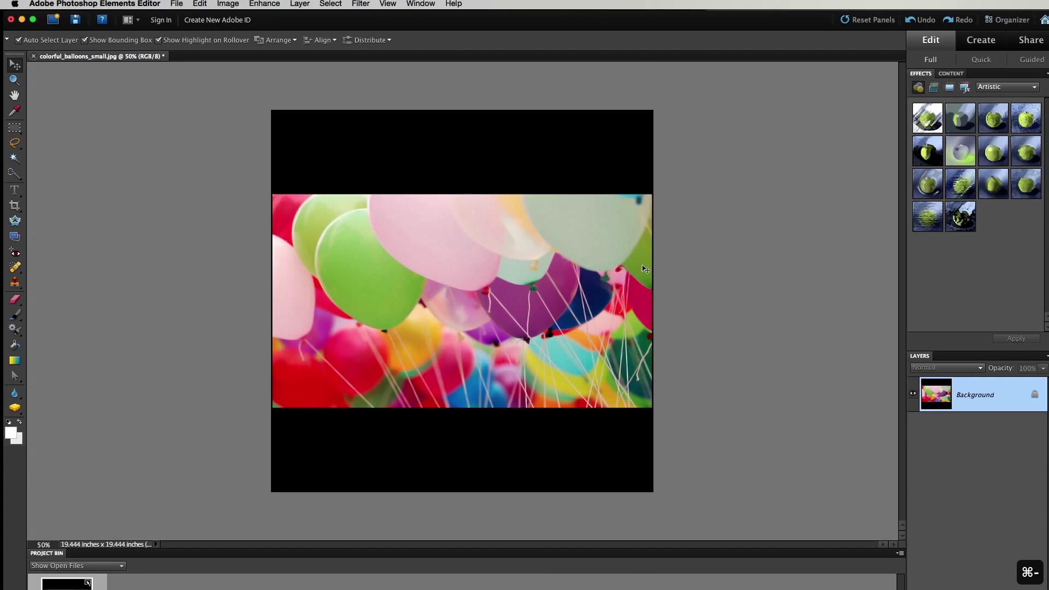
Step: In Save As, target the Desktop and rename the JPEG to colorful_balloons_smallZAPPedit.jpg
left_click(179, 5)
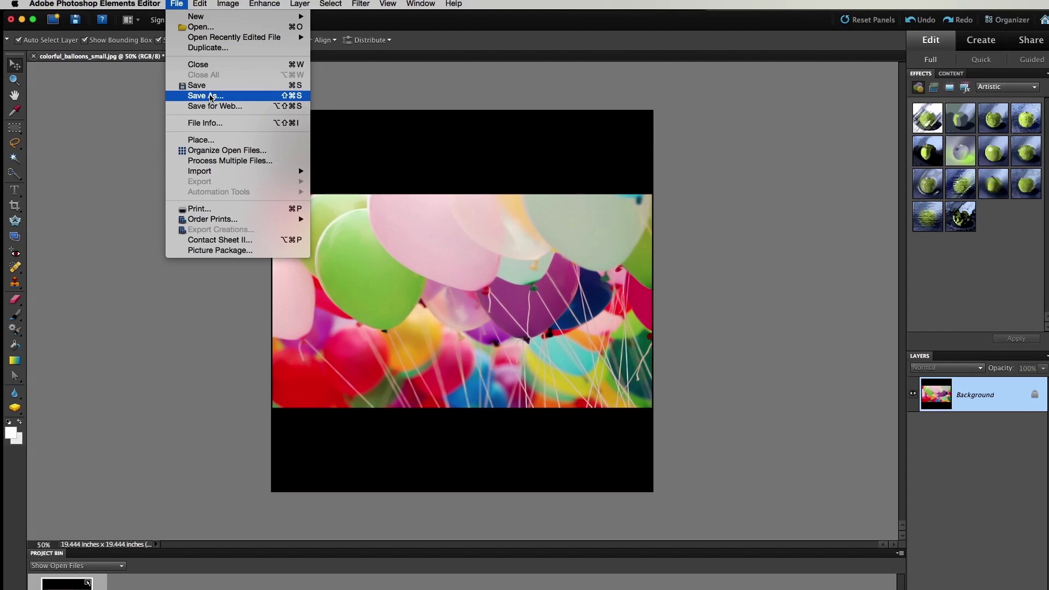
left_click(211, 97)
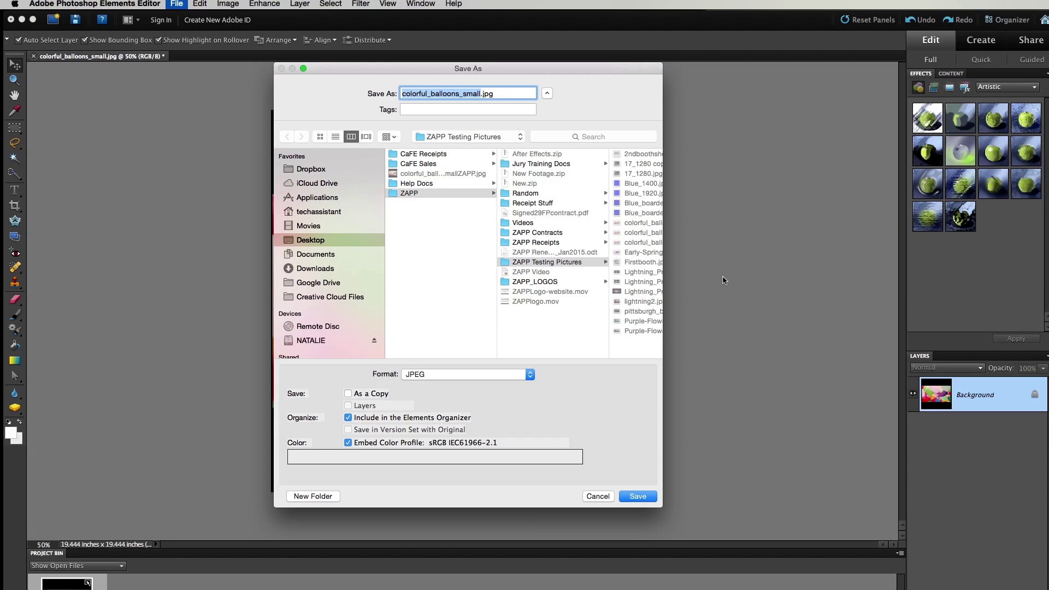
left_click(310, 241)
left_click(481, 93)
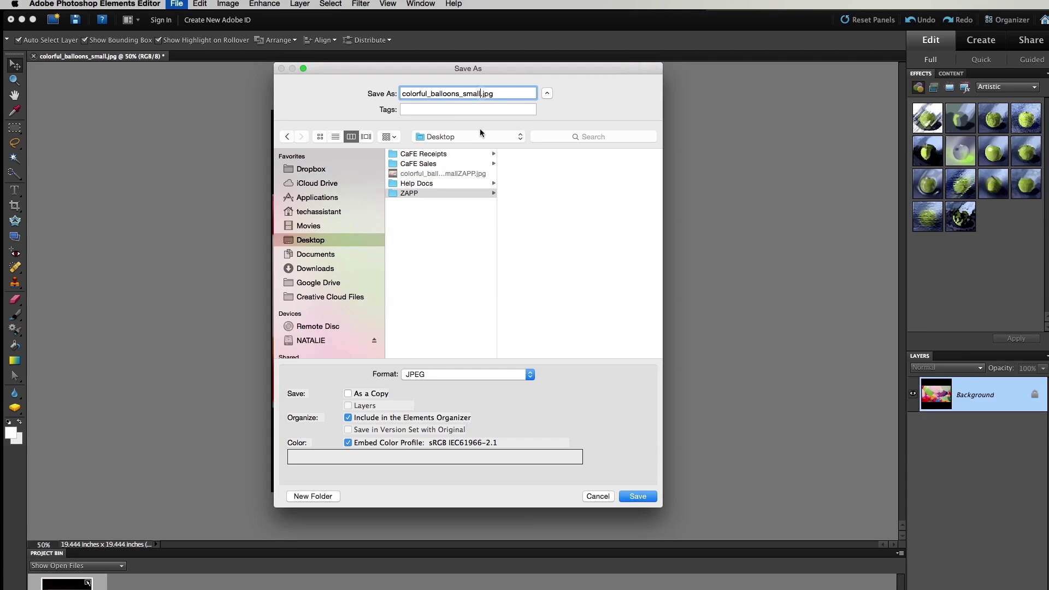
type("ZAPPED")
key("BackSpace")
key("BackSpace")
type("edit")
Step: Save colorful_balloons_smallZAPPedit.jpg to the Desktop, bringing up the JPEG Options dialog
left_click(639, 496)
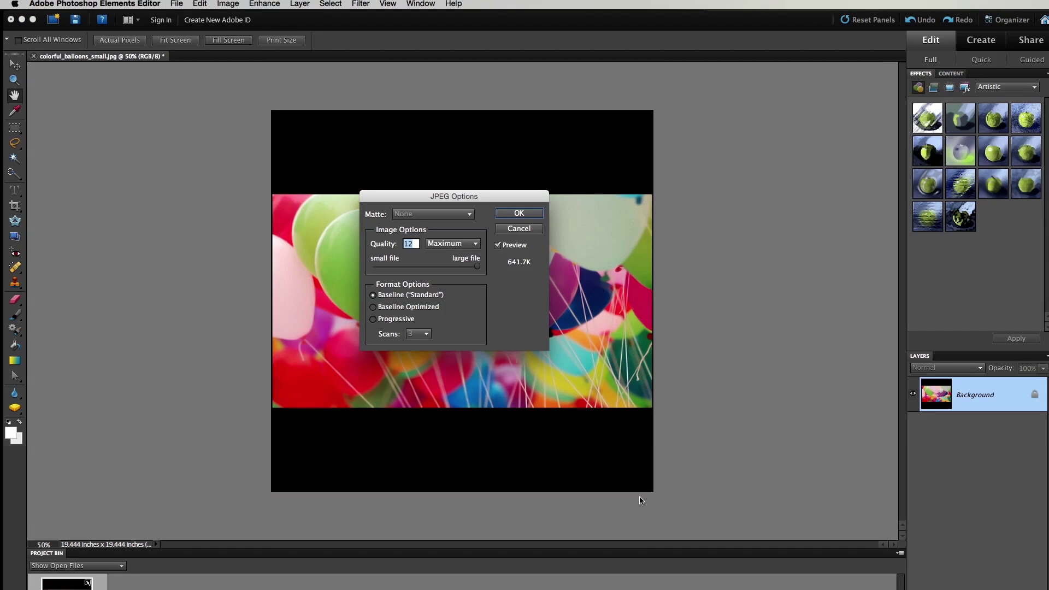